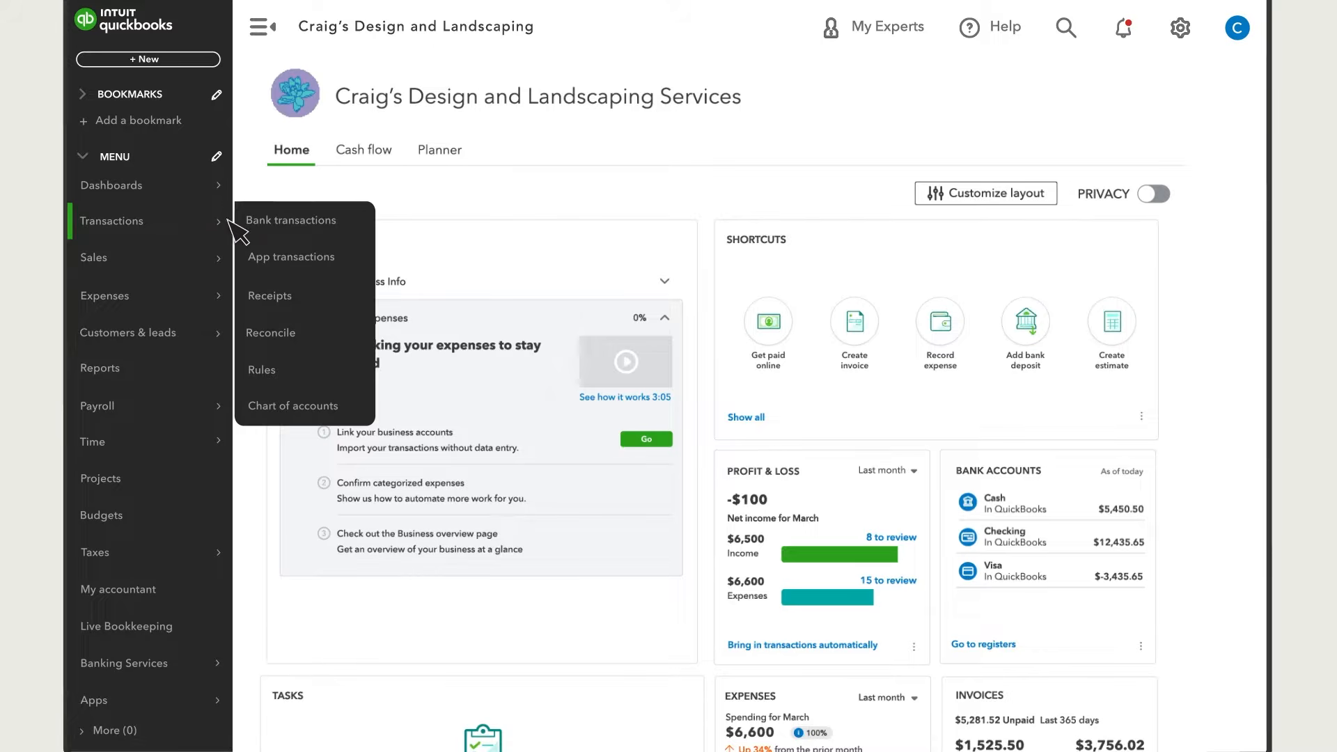
- Look through the bank transactions, app transactions, receipts and chart of accounts pages of the Transactions area
click(311, 232)
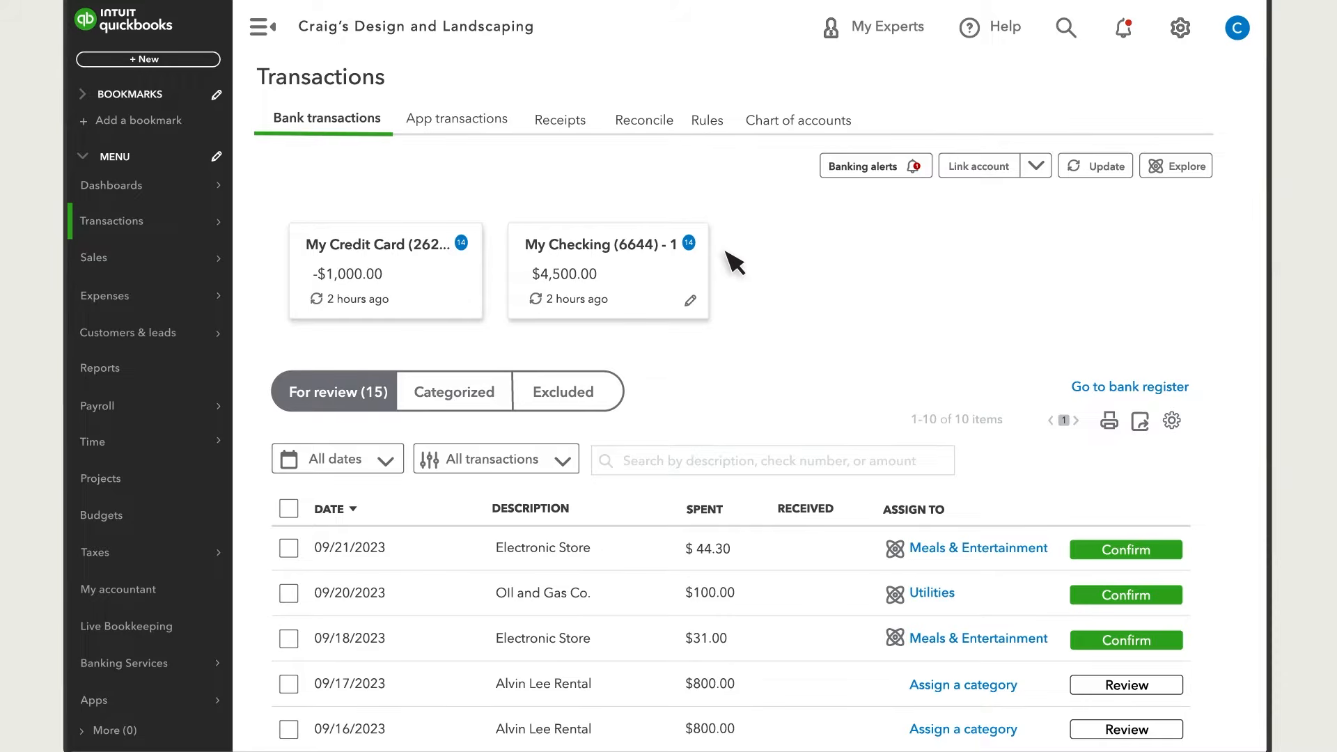
click(461, 131)
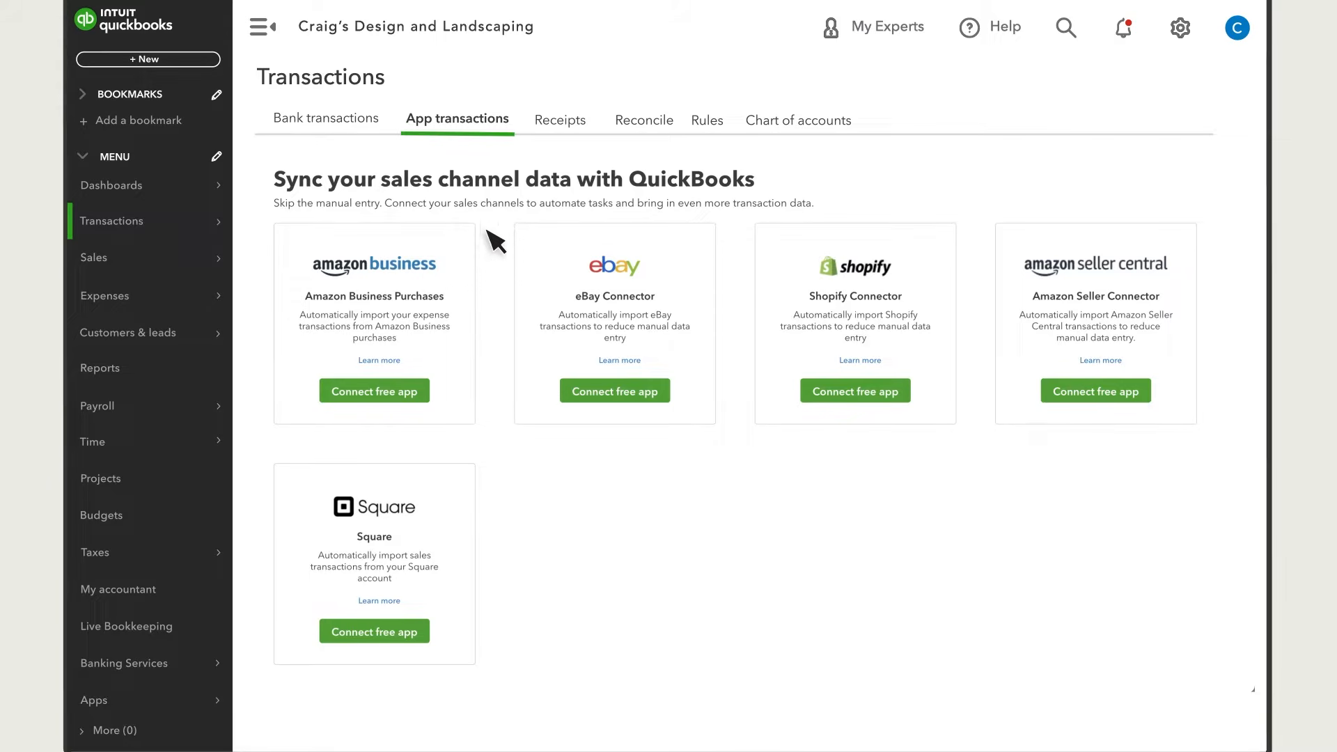
click(564, 139)
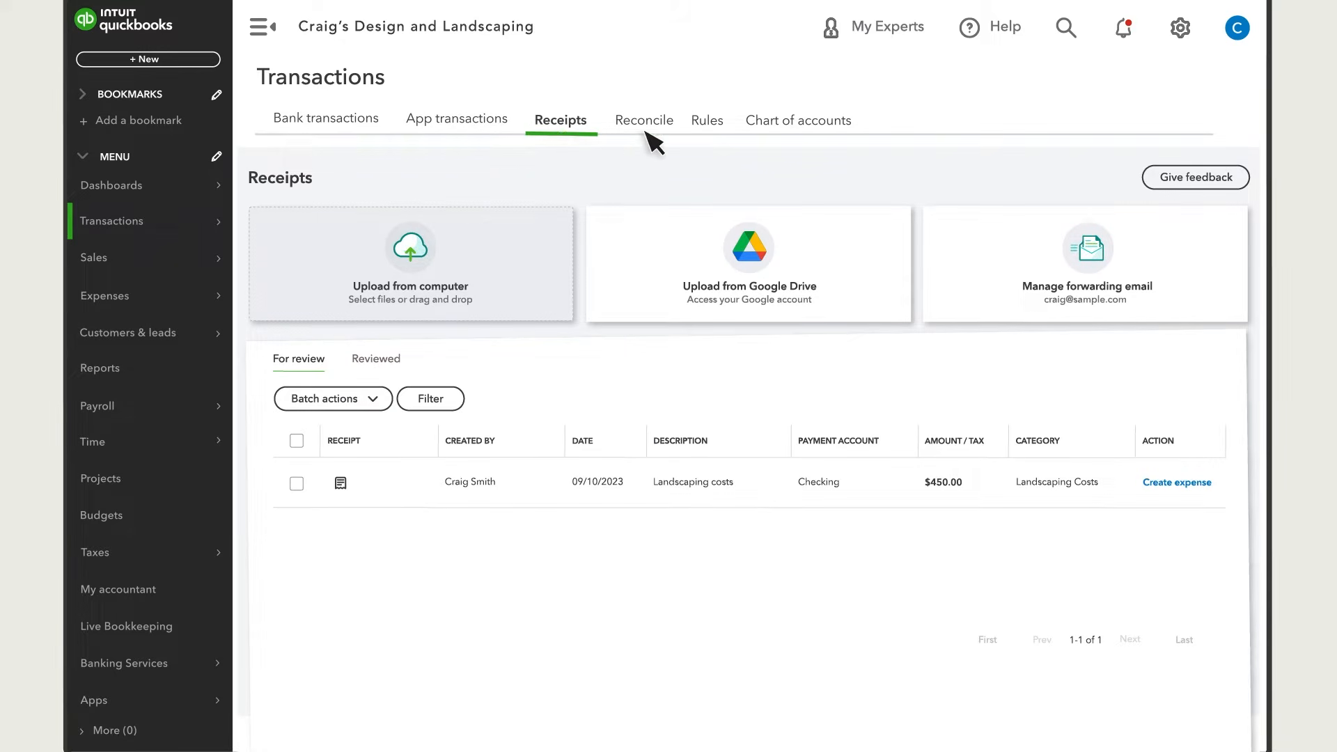
click(801, 138)
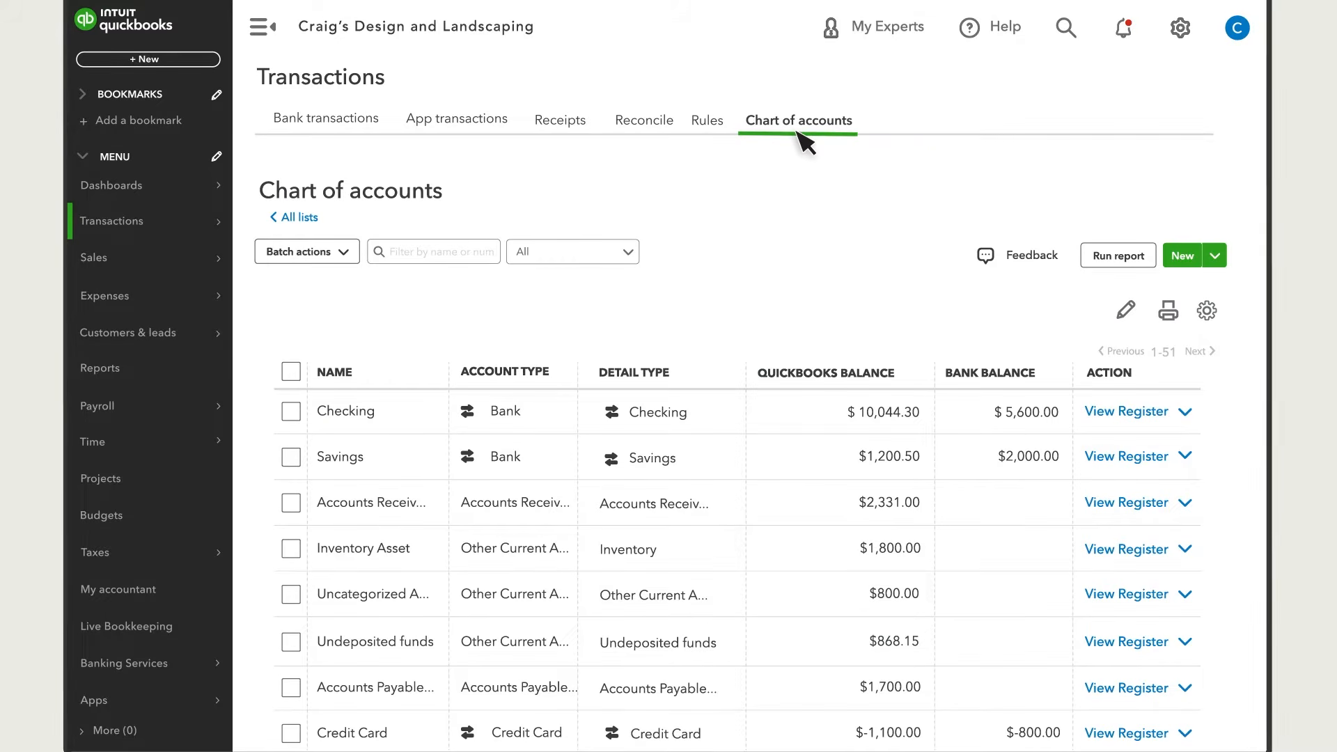
- View the Sales overview and the Expense Transactions list
mouse_move(188, 269)
click(315, 263)
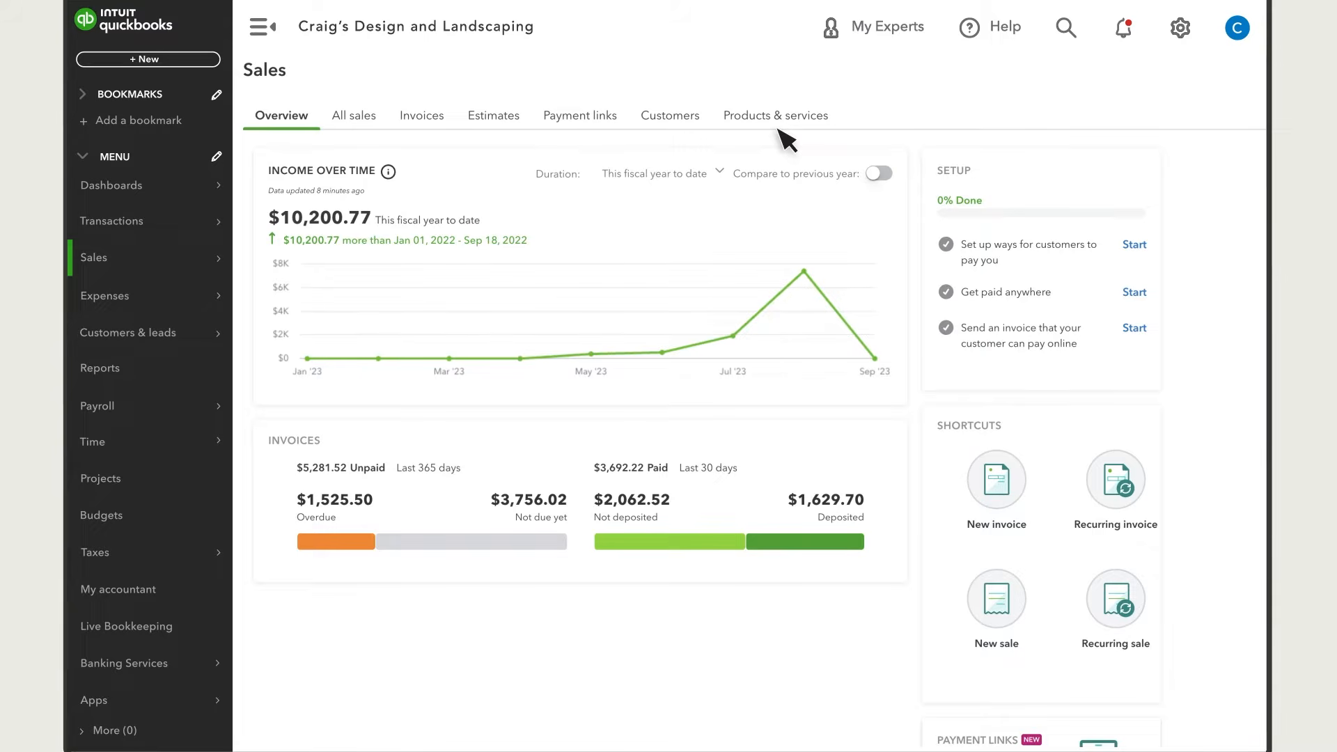
mouse_move(157, 299)
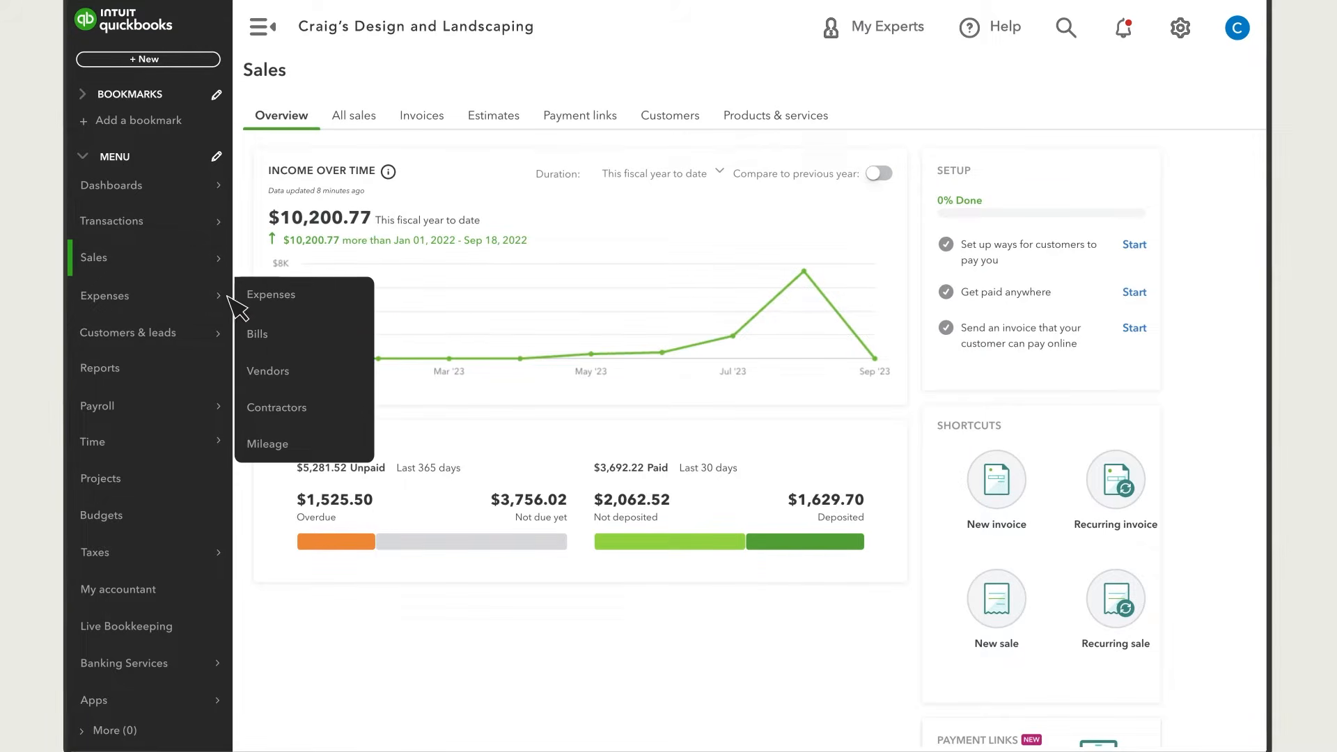
click(313, 301)
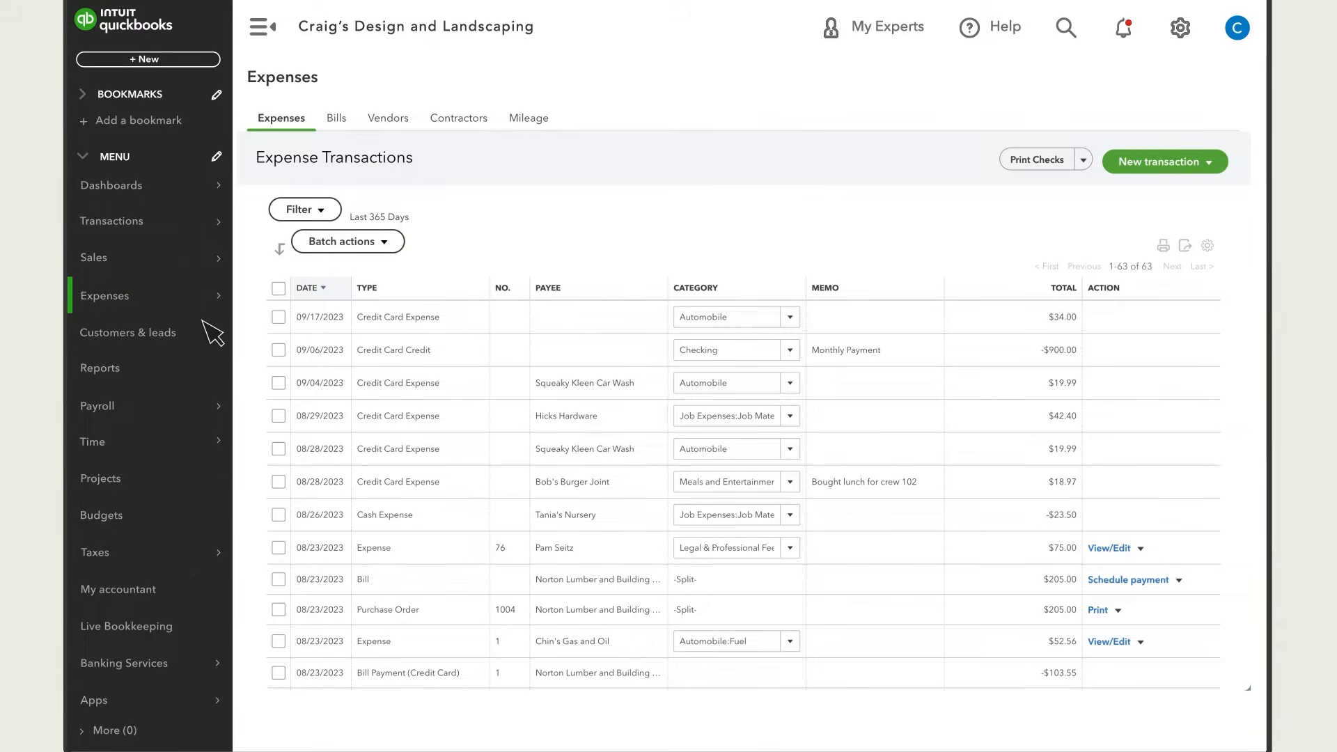
- View the customer list and the Marketing page of the Customers & leads area
mouse_move(212, 334)
click(327, 343)
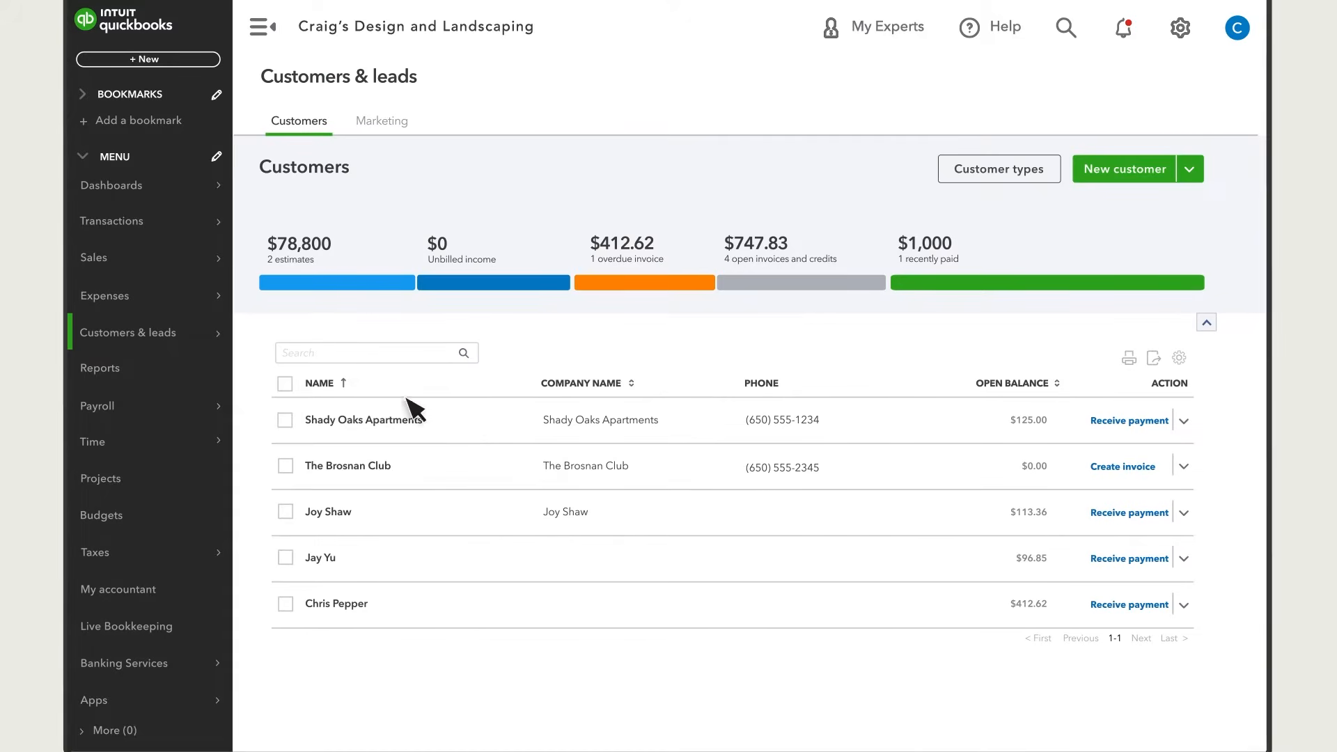
click(383, 131)
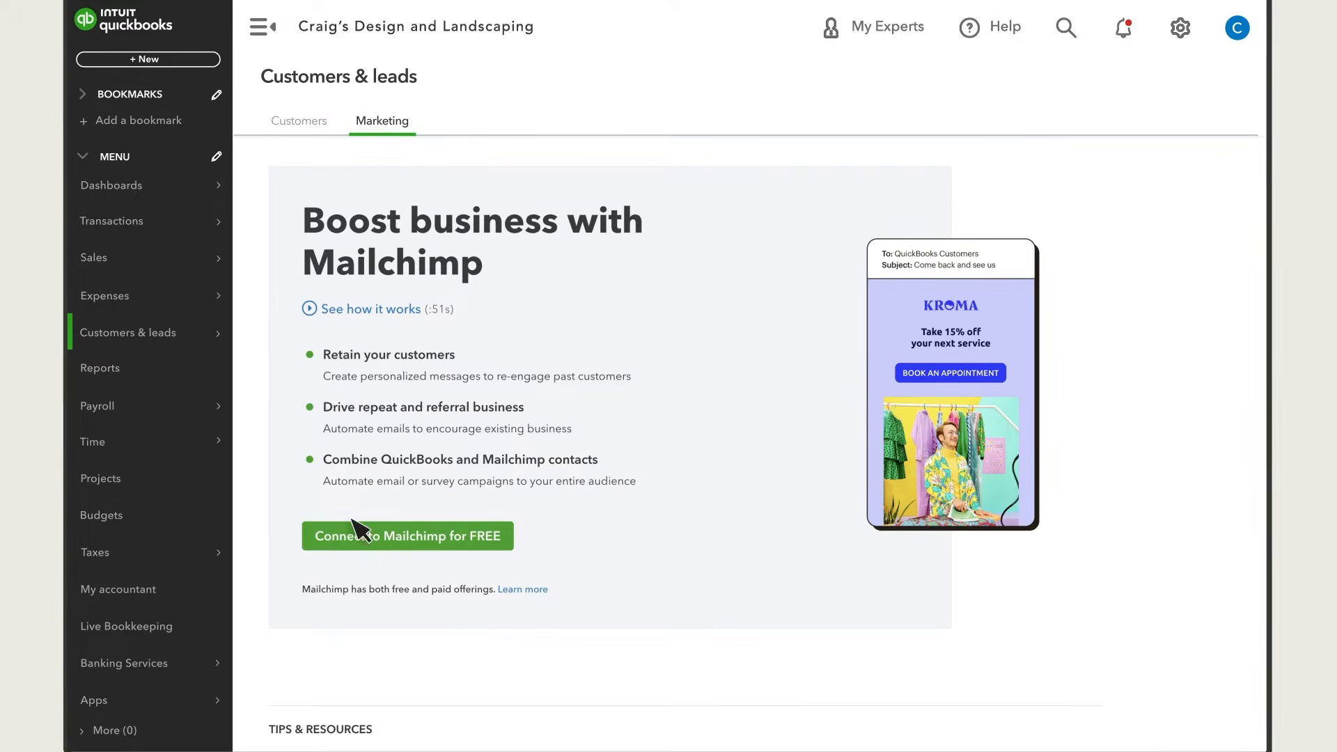
- View the list of available reports and the Payroll overview
click(134, 370)
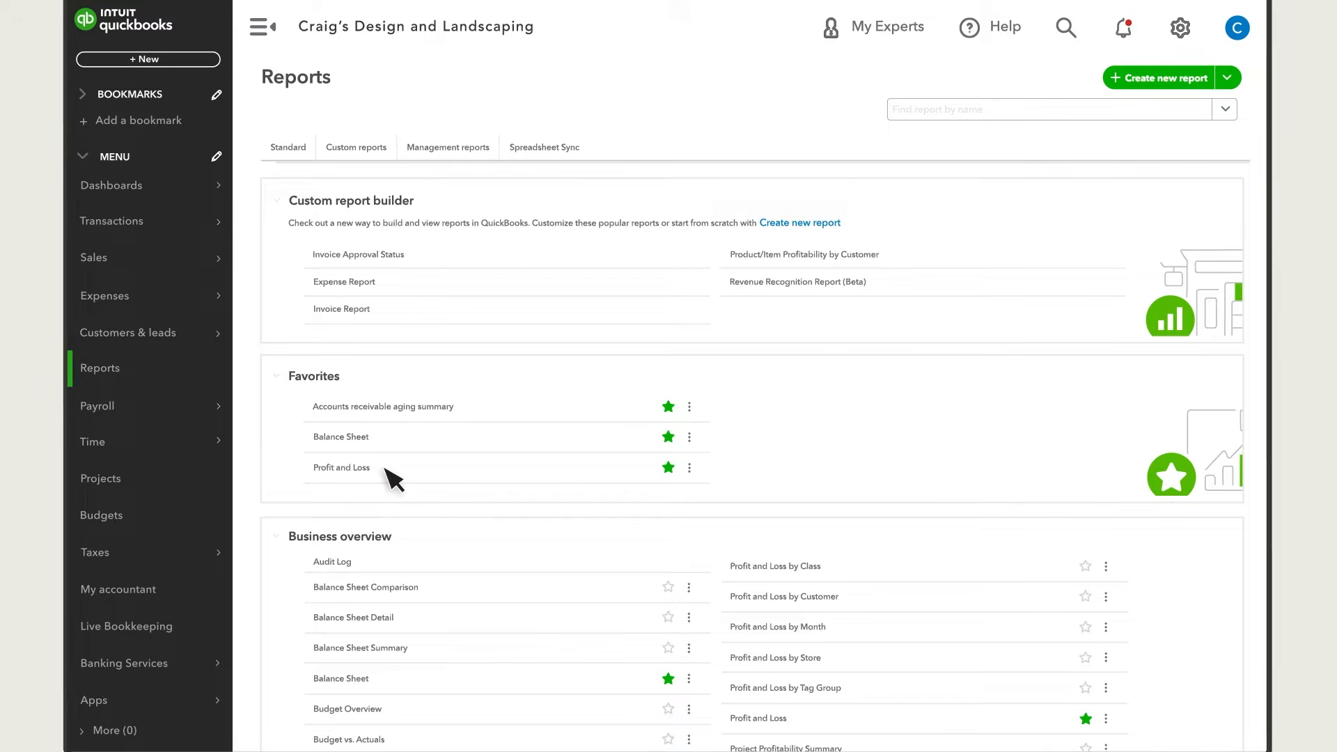
mouse_move(206, 412)
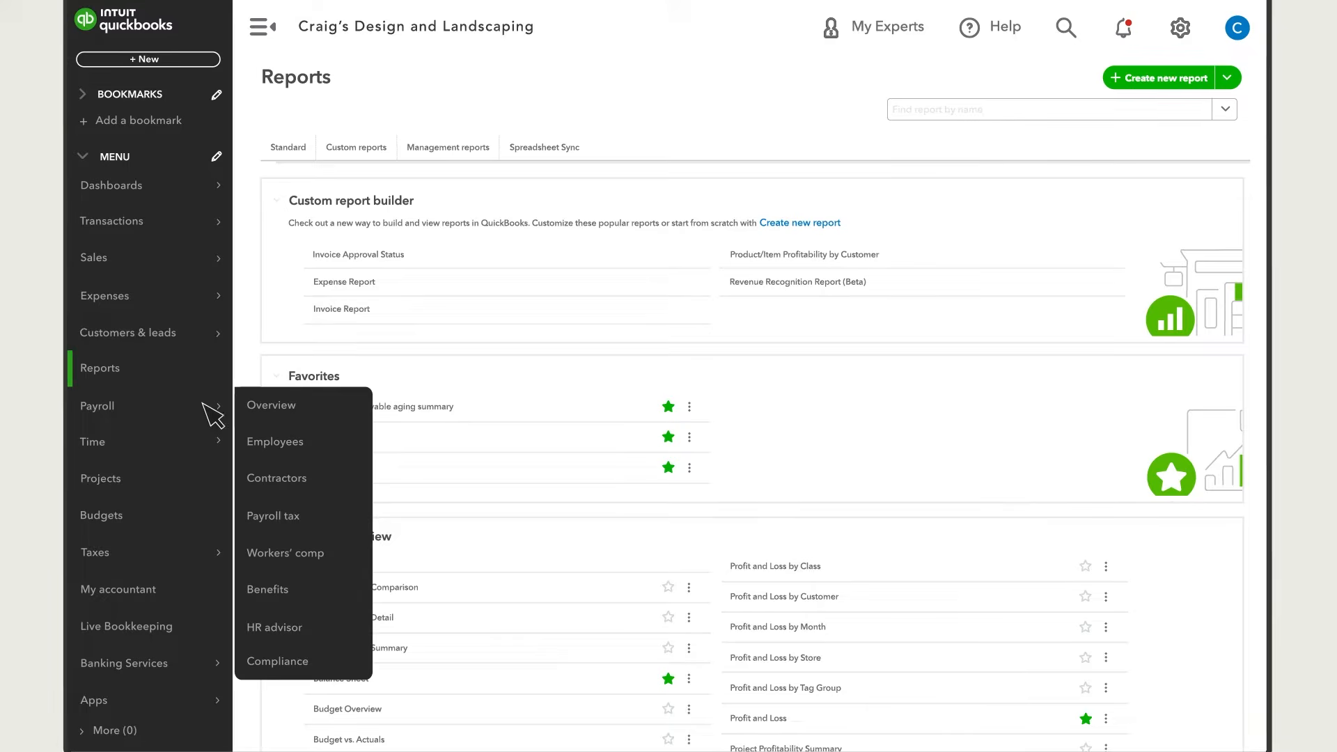
click(311, 408)
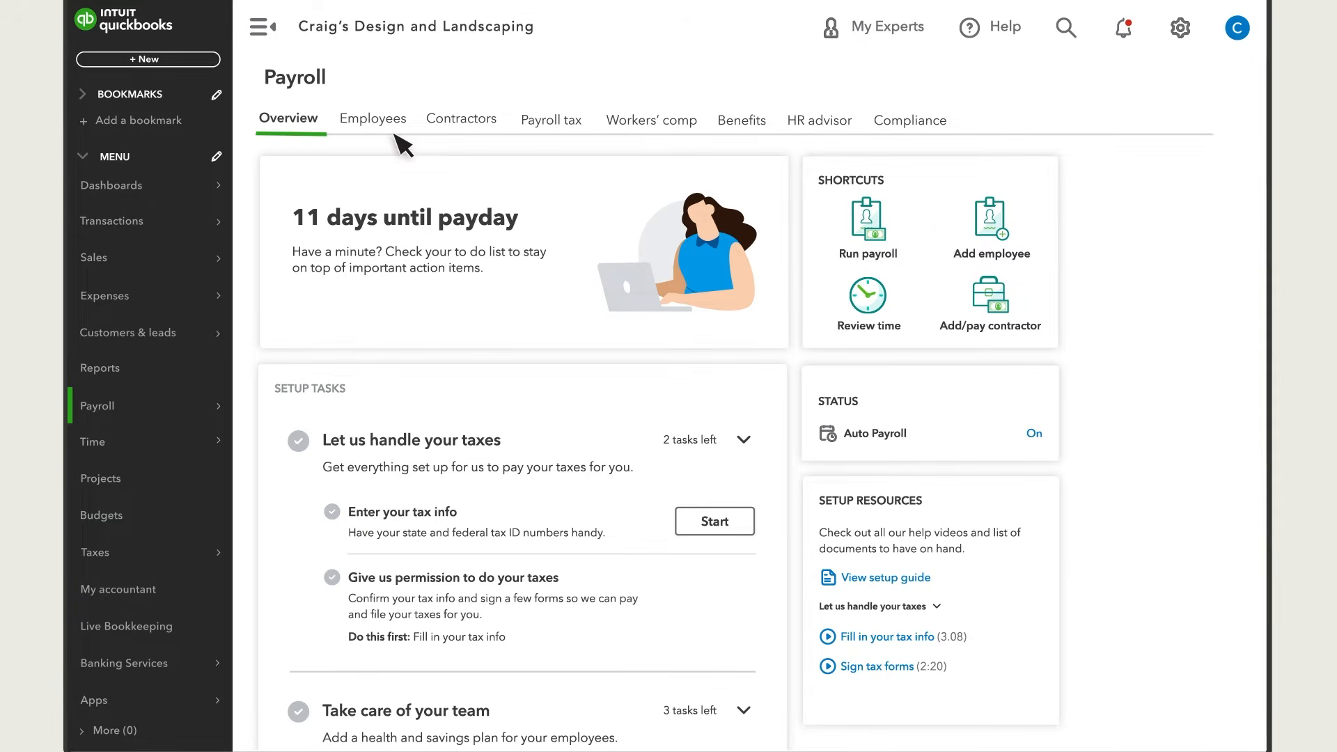
- Look through the Time overview, the Projects list and the Budgets page
click(135, 445)
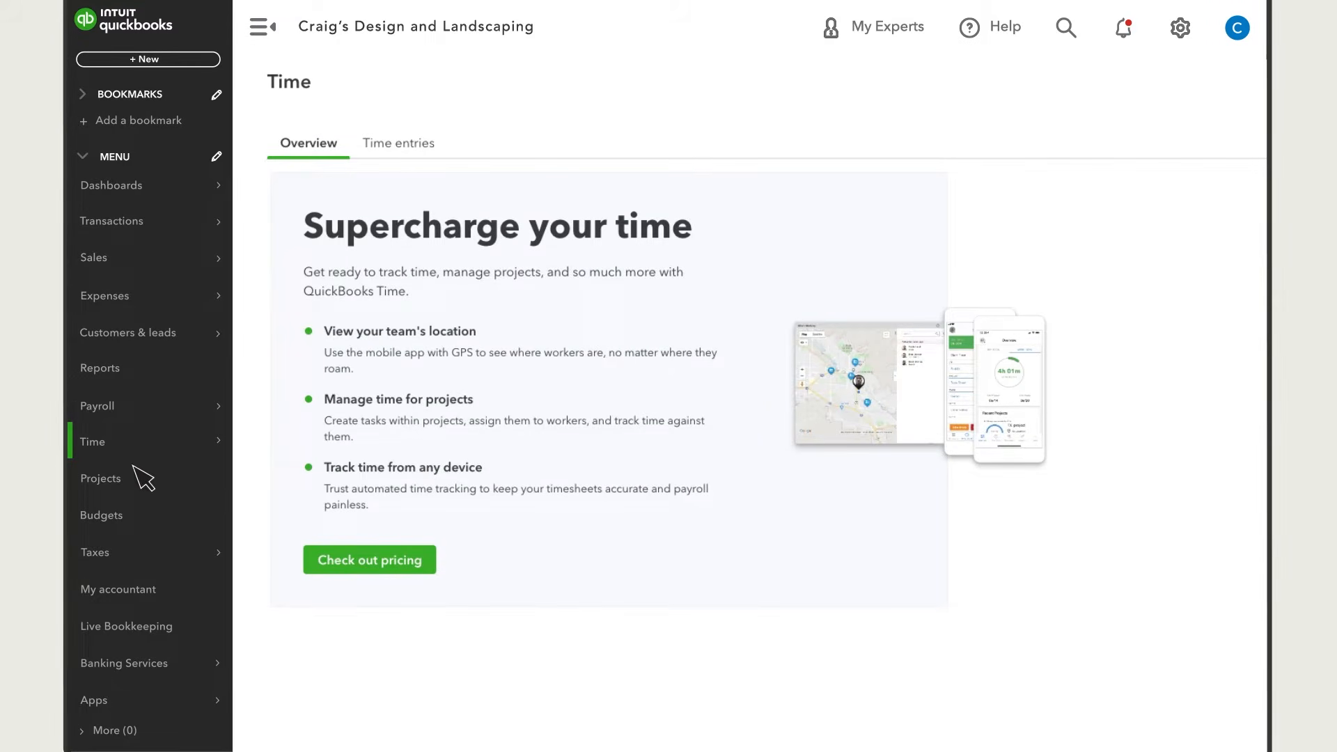
click(134, 491)
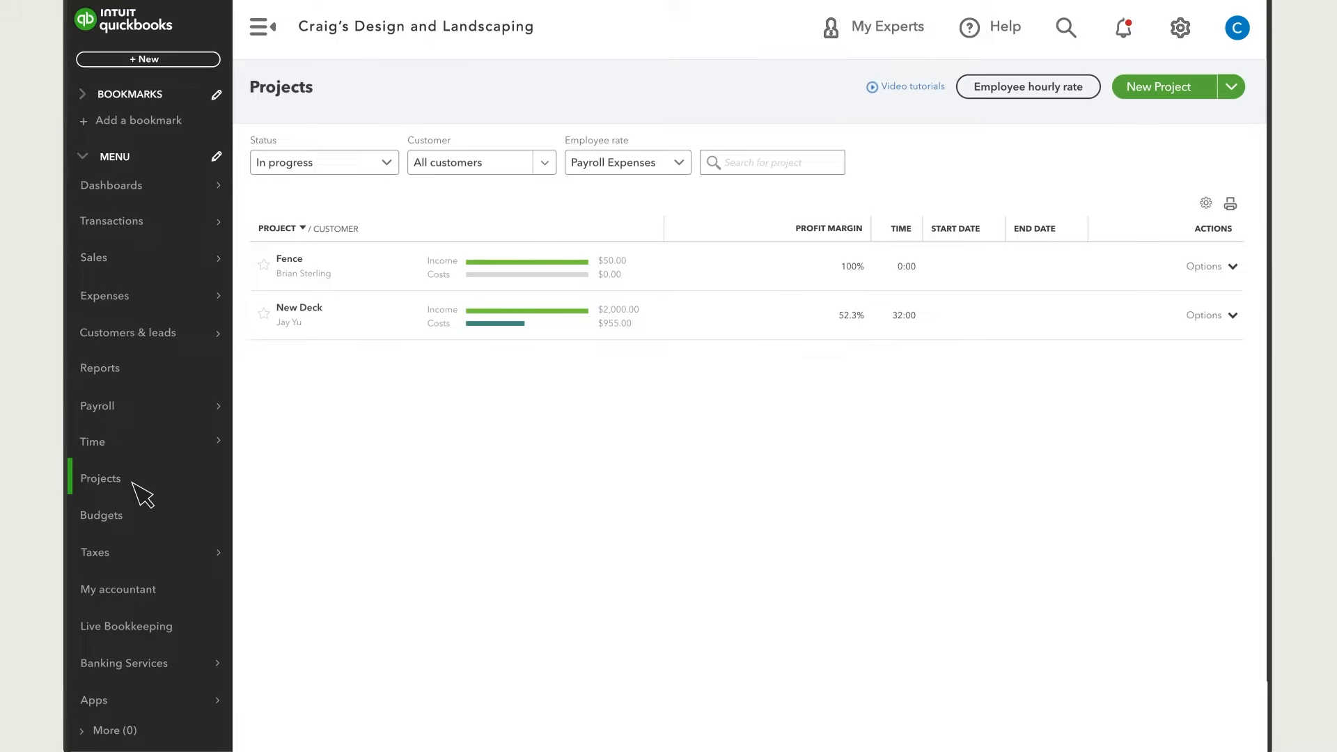
click(133, 520)
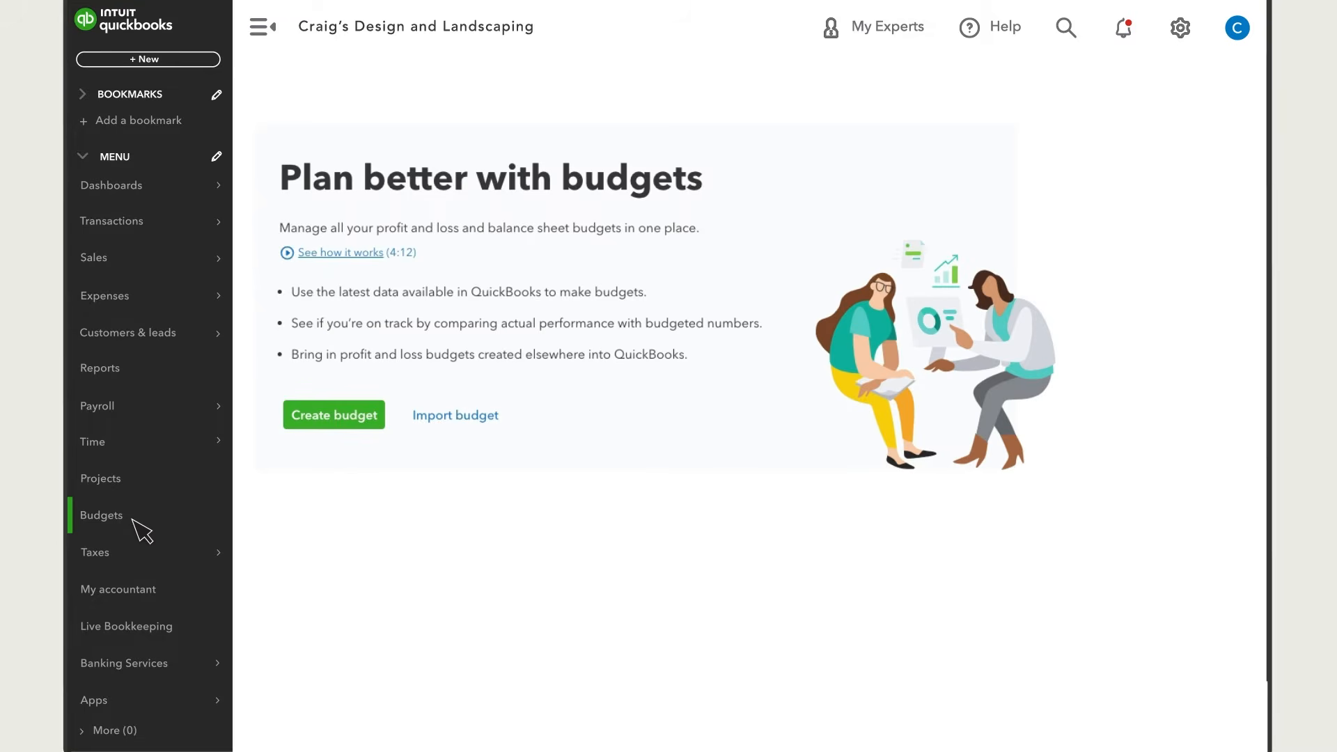
- Look through the Sales tax, My accountant and Live Bookkeeping pages
click(140, 553)
click(299, 557)
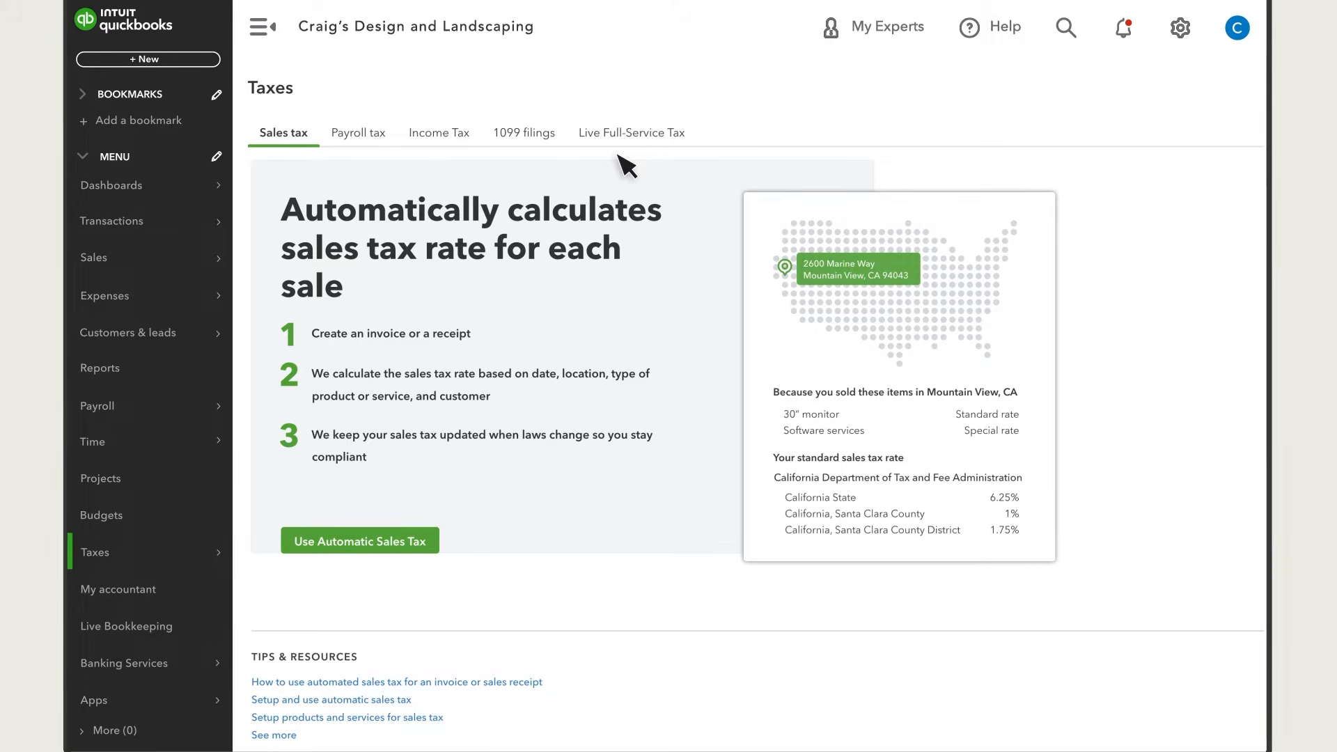
click(178, 592)
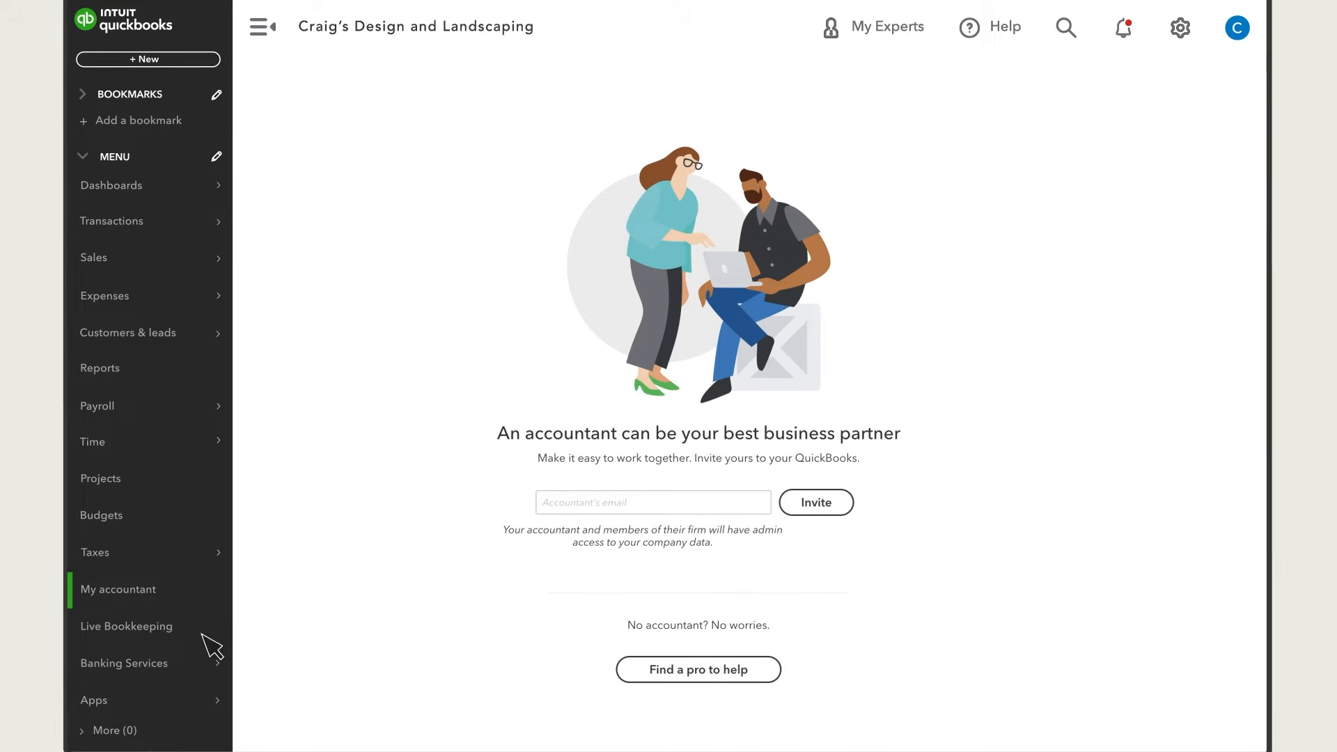
click(149, 628)
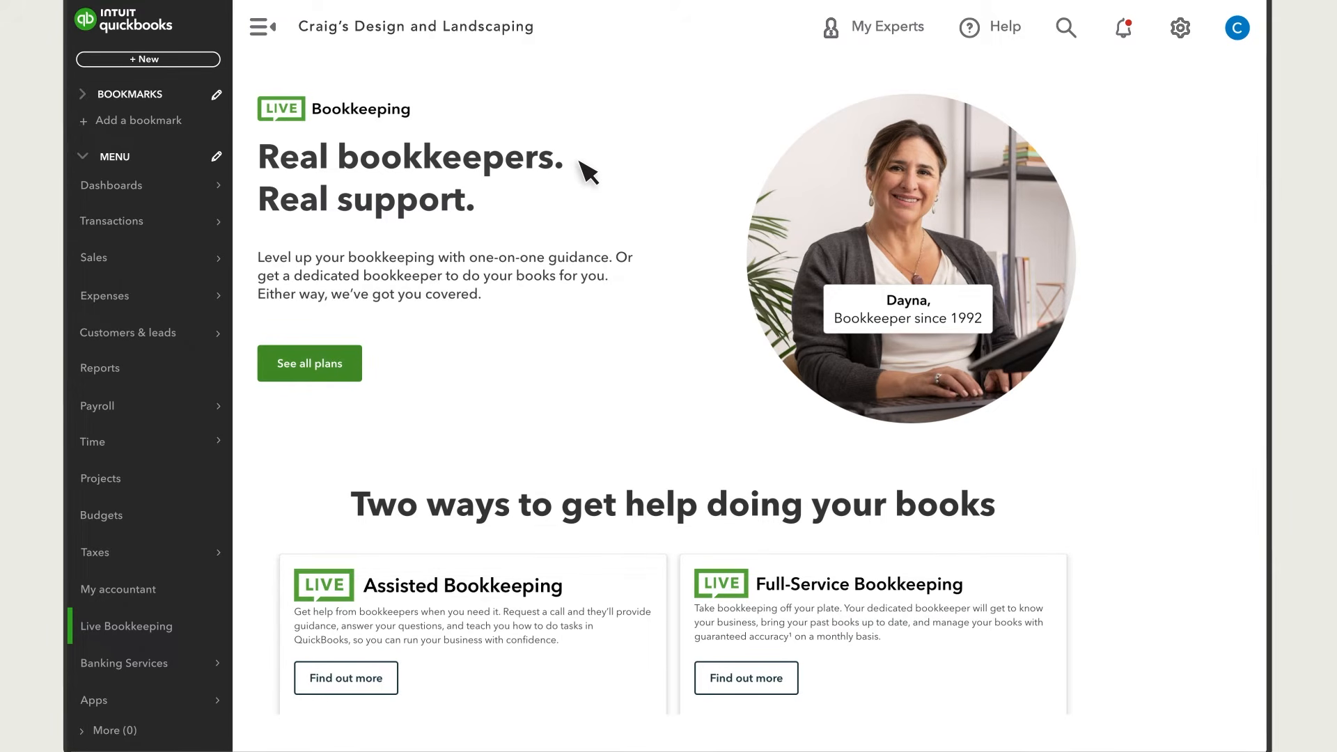
- View the QuickBooks Checking page of Banking Services and the Find apps page
mouse_move(191, 679)
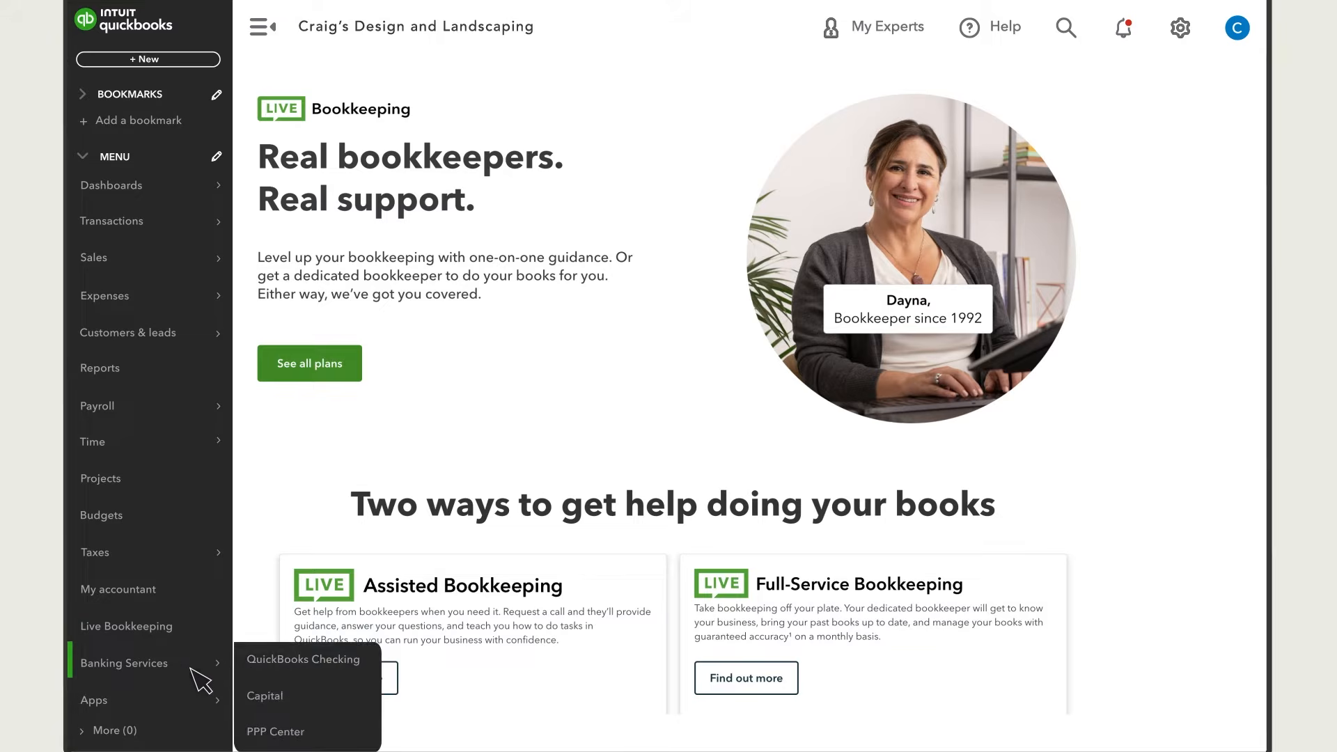
click(286, 662)
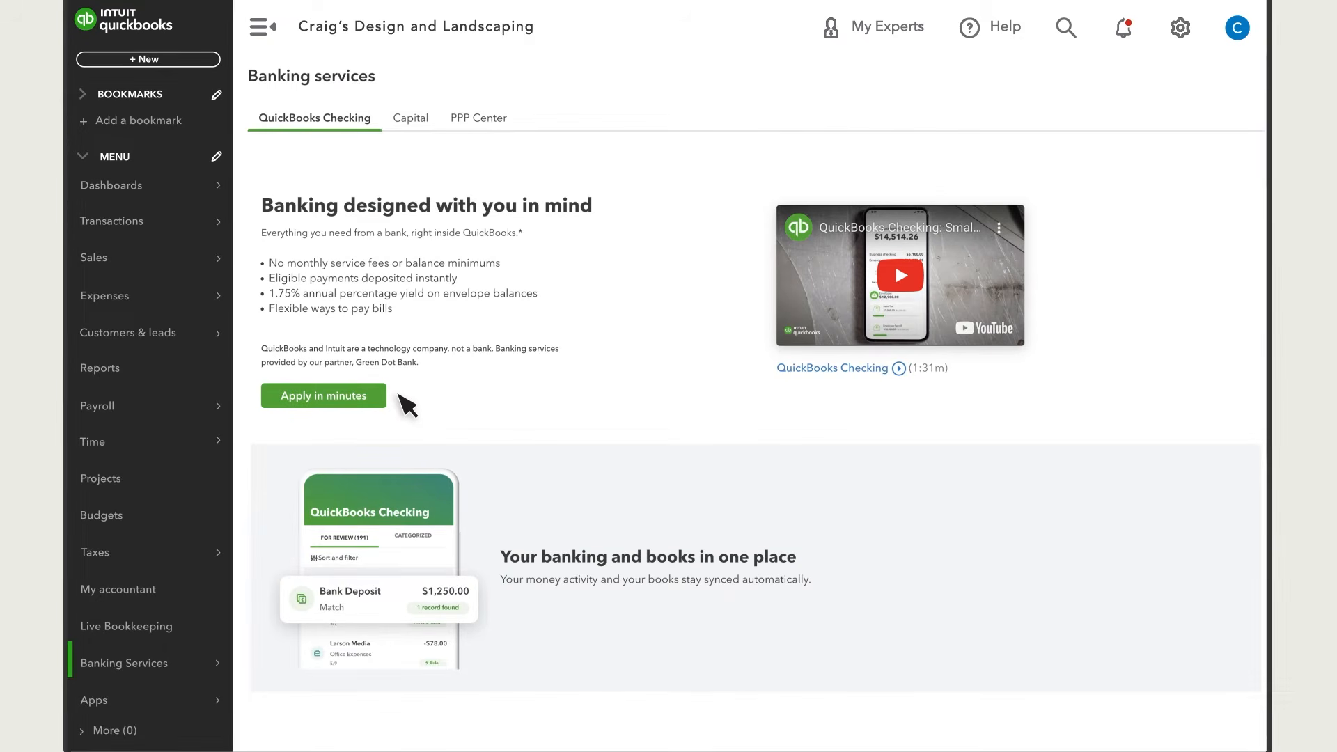
mouse_move(139, 700)
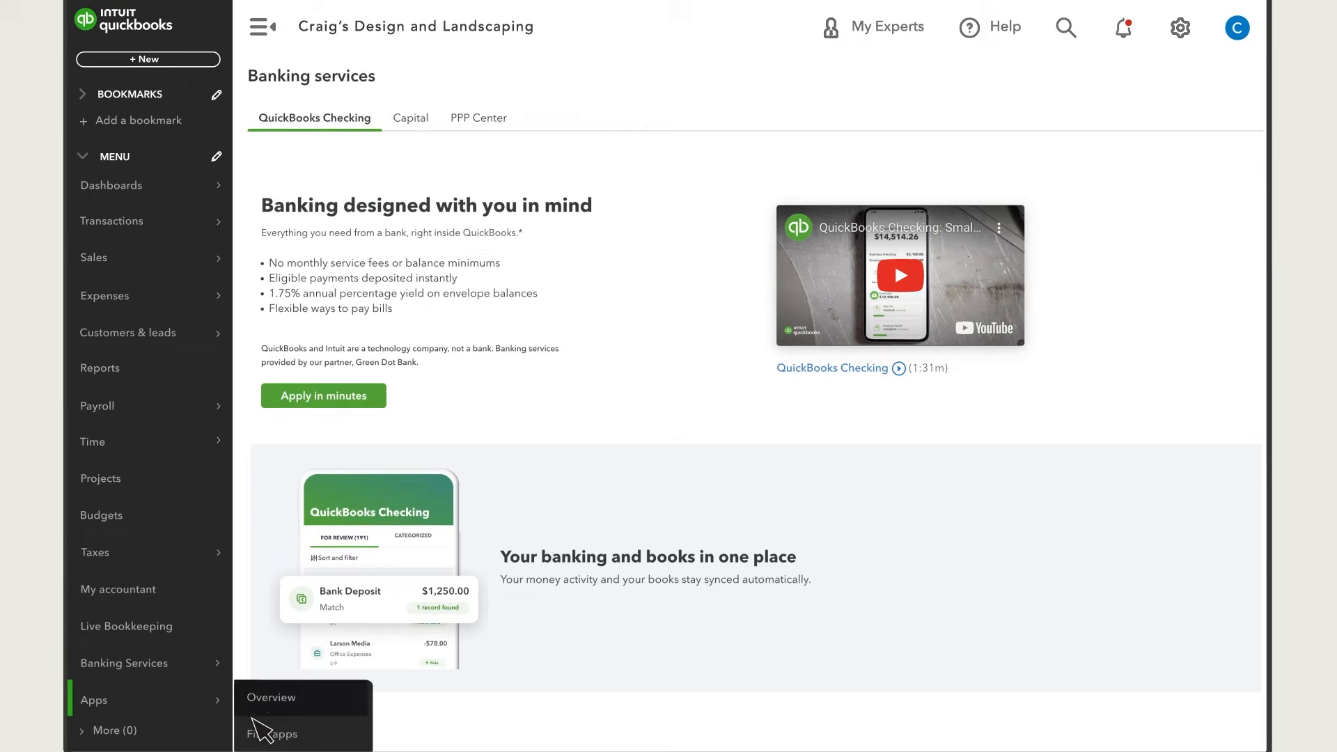
click(265, 734)
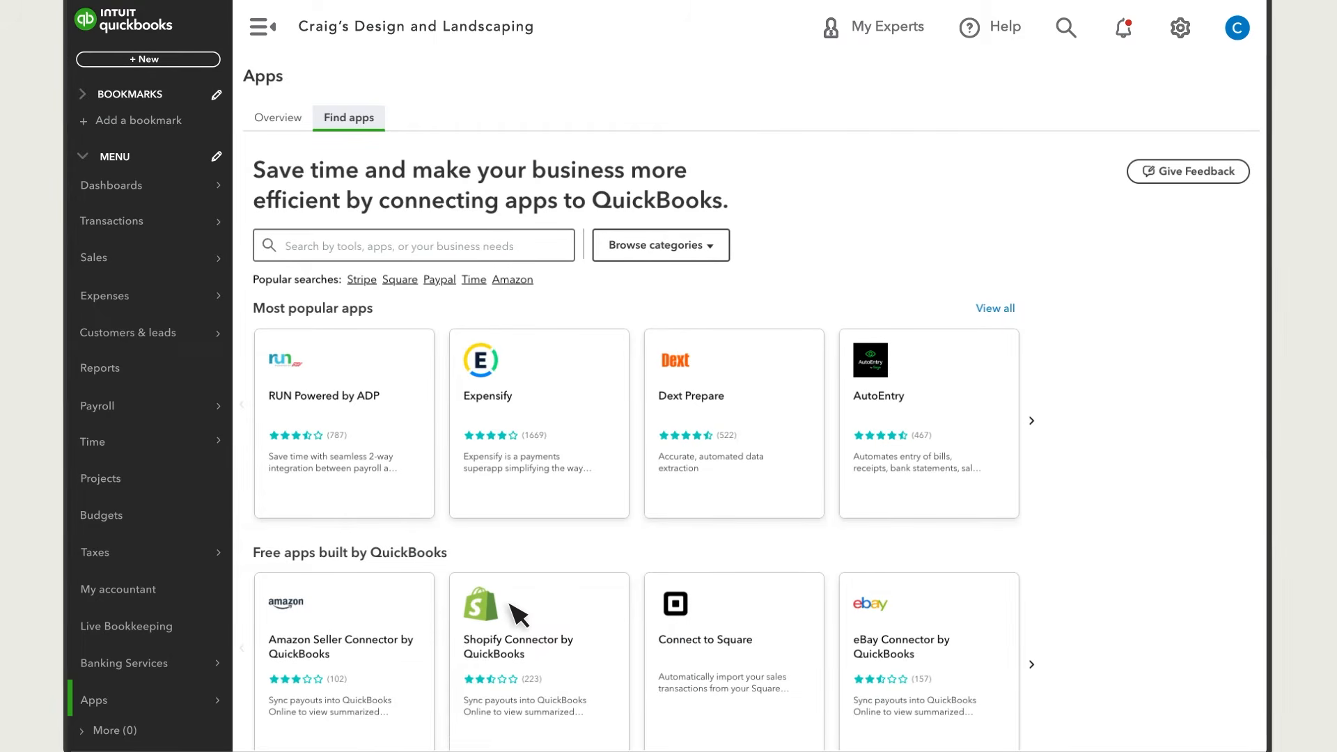
- Customize the navigation menu by placing Projects directly below Sales and bookmarking the Bills page, and save the changes
click(216, 154)
drag(511, 497, 518, 373)
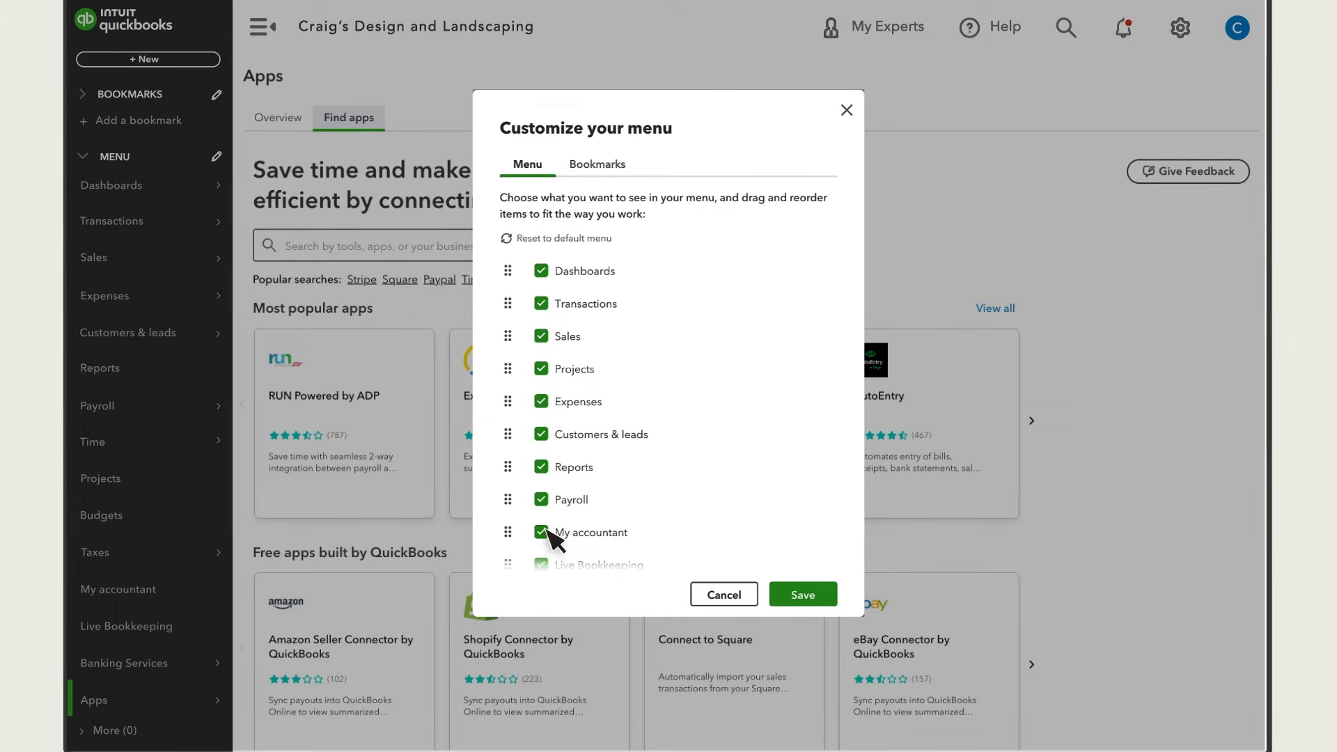
click(599, 166)
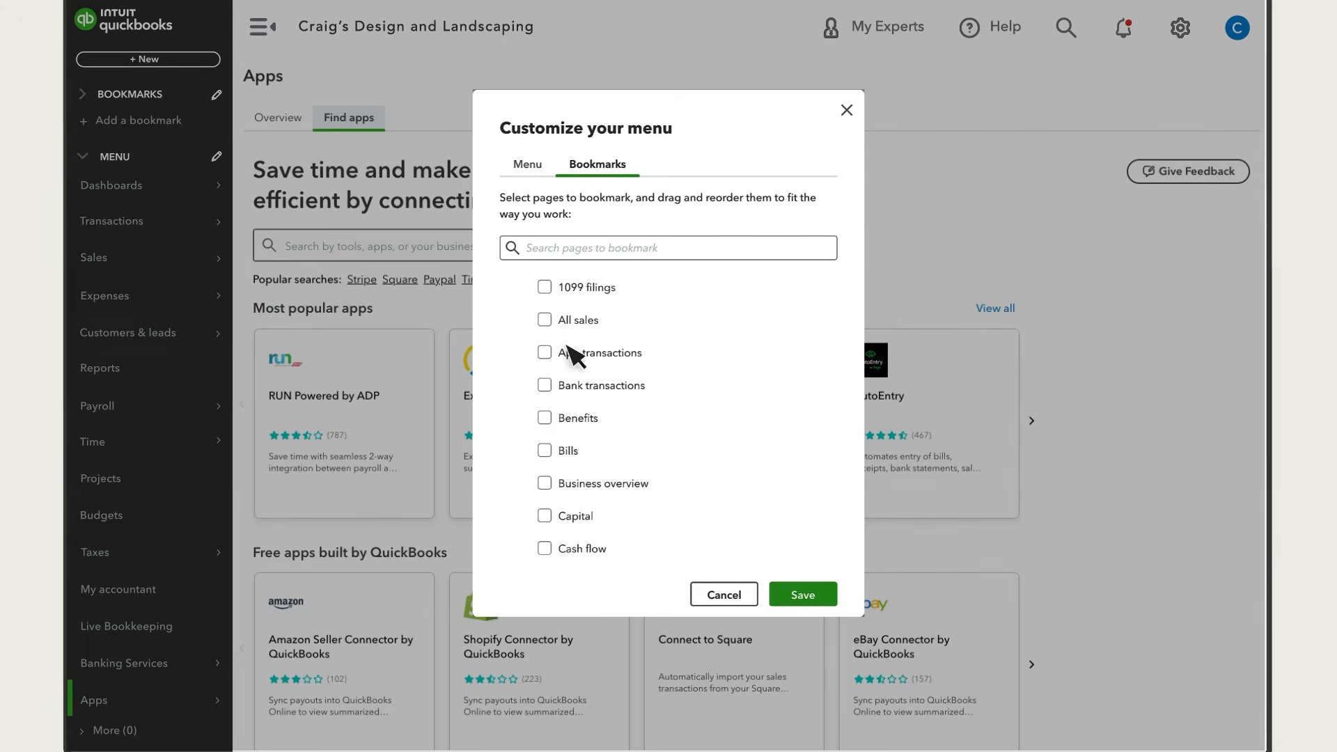
click(547, 451)
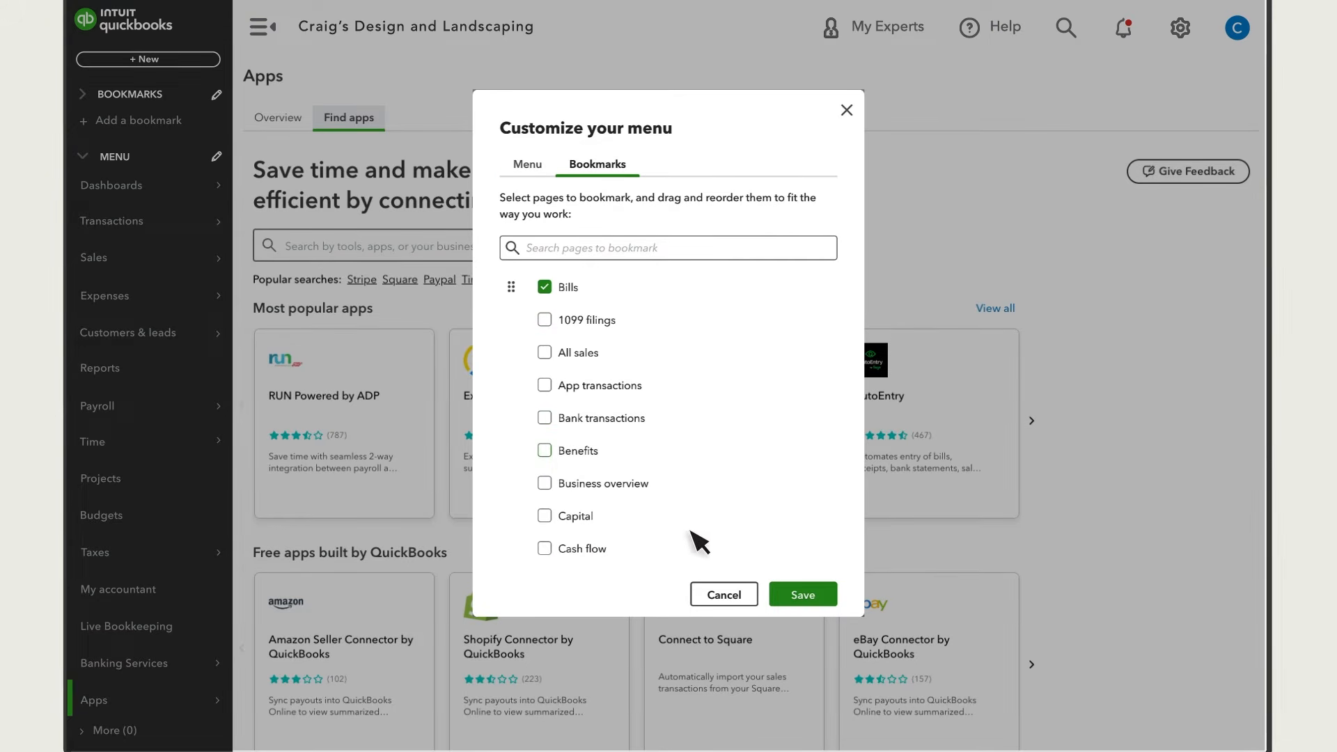
click(807, 599)
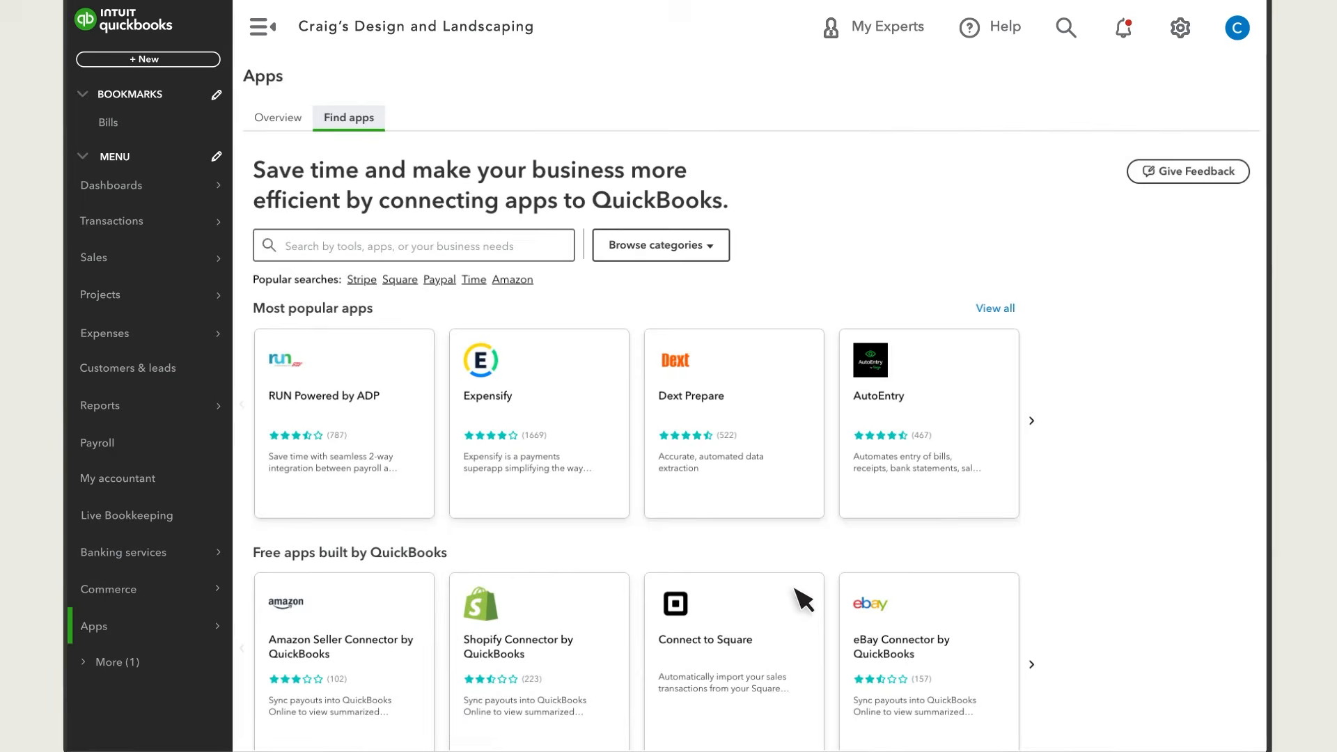
- Move the Menu section above the Bookmarks section in the navigation and expand the More group
drag(118, 159, 119, 99)
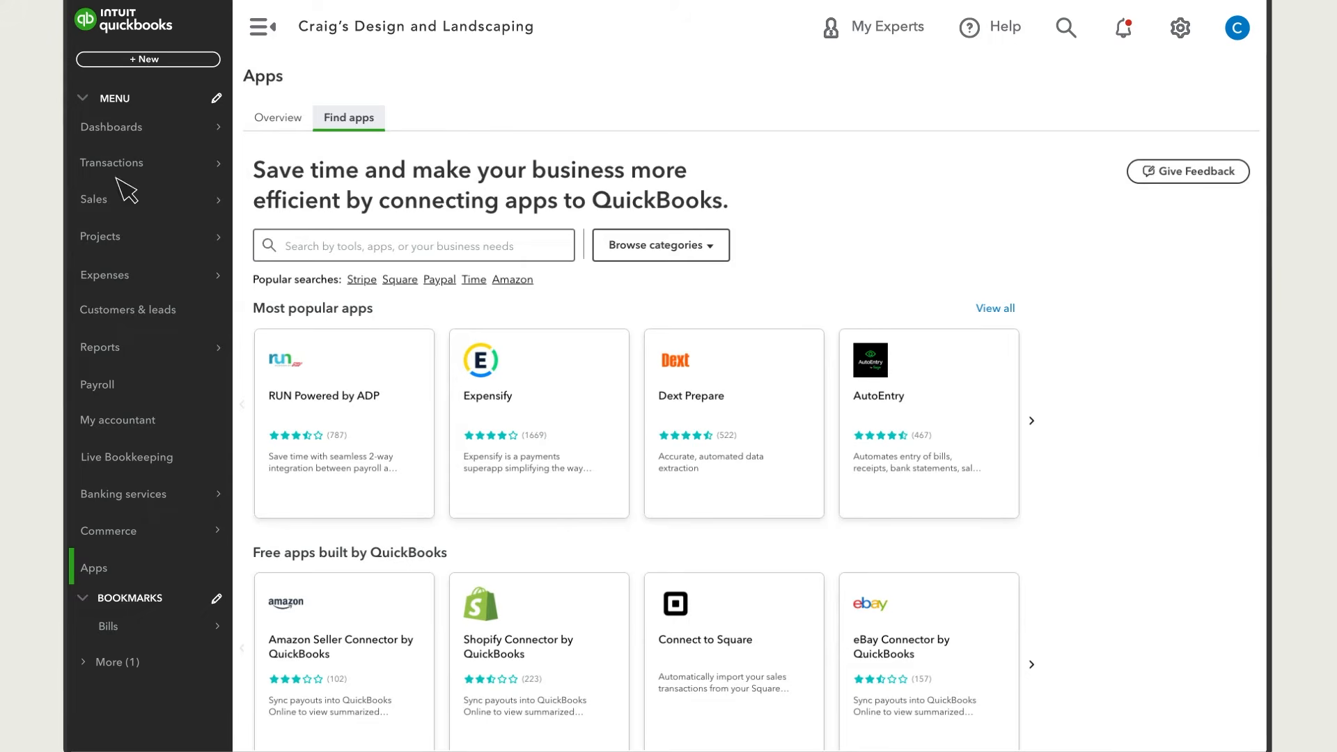
click(110, 661)
- Look over the list of new records that can be created and the company settings options, closing each one
click(149, 60)
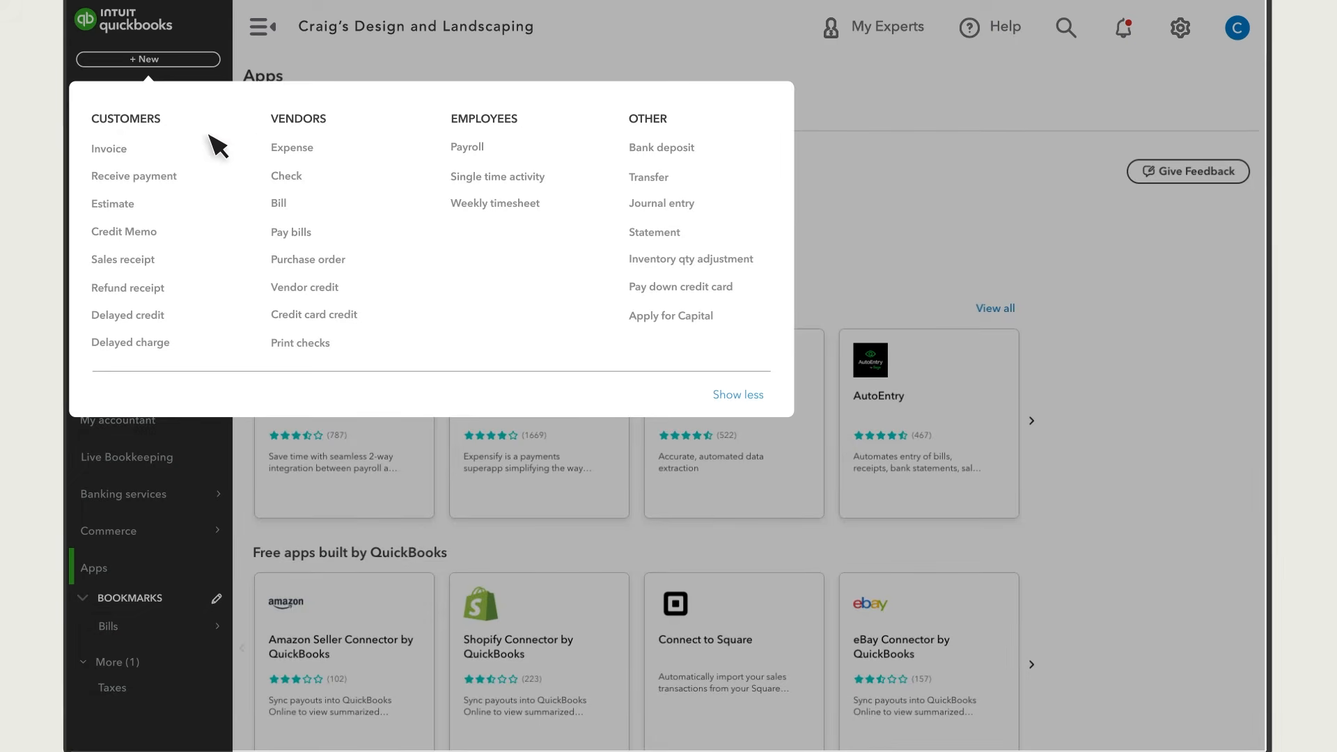
click(480, 146)
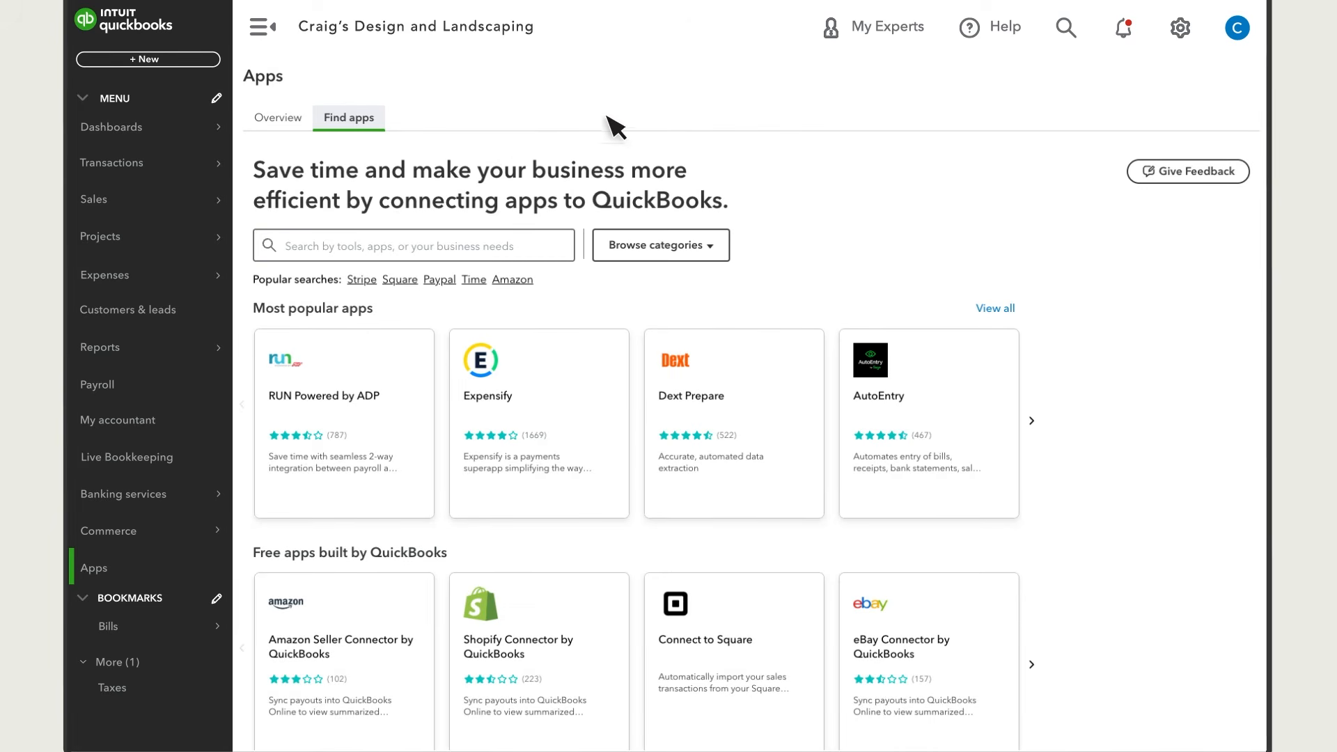
click(1181, 29)
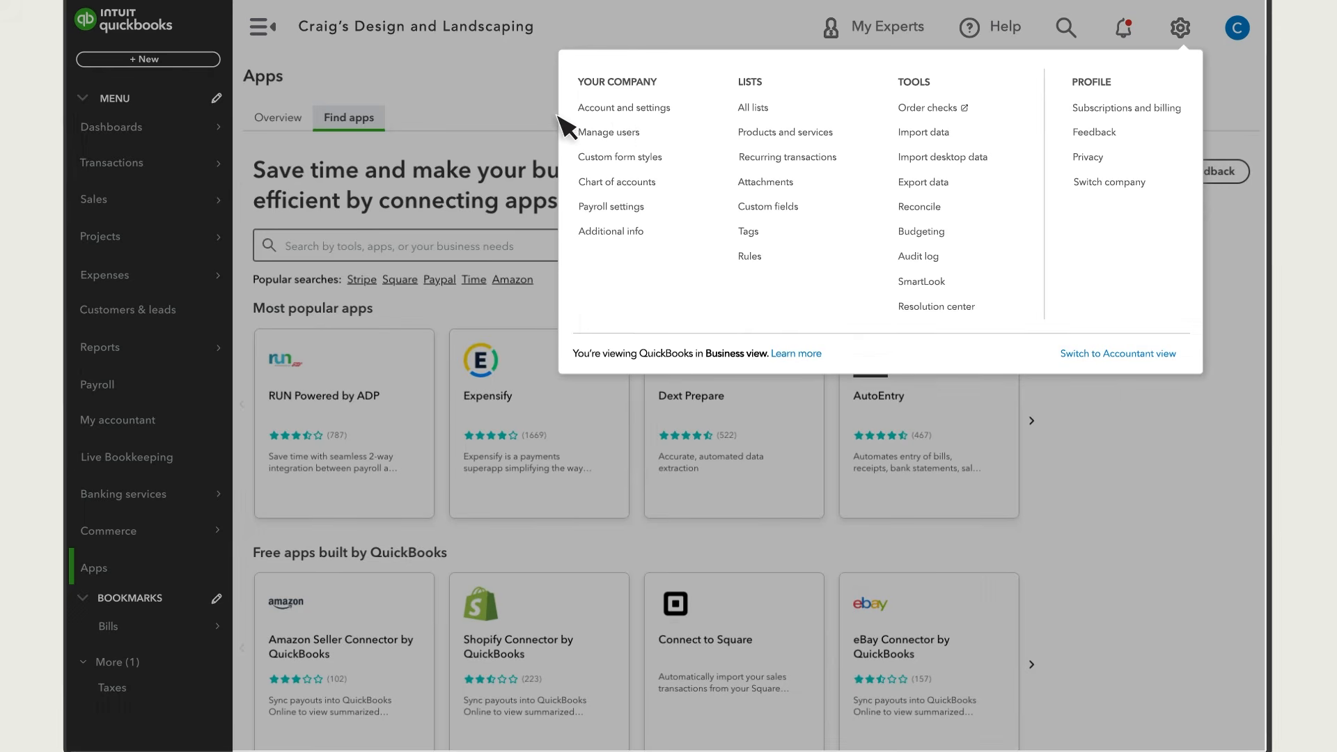
click(518, 128)
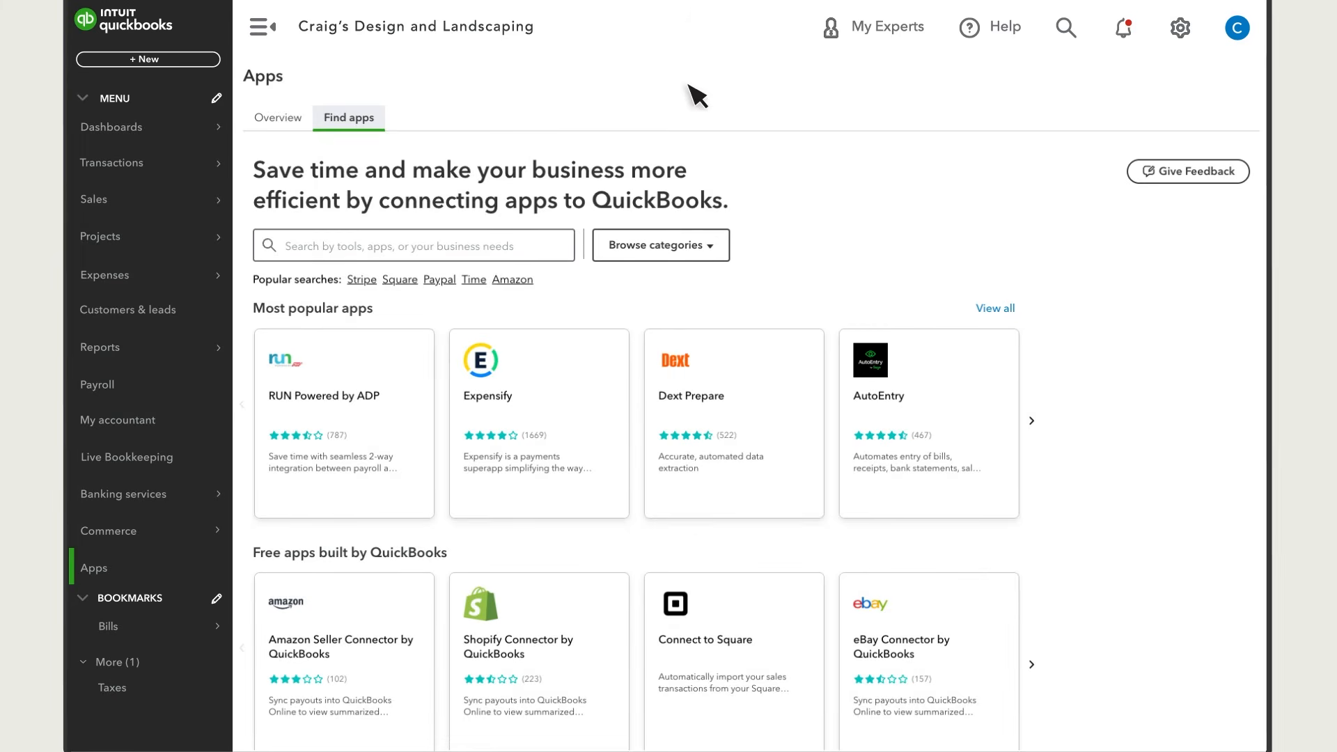
- Open the Help assistant and switch it to searching help articles
click(1006, 29)
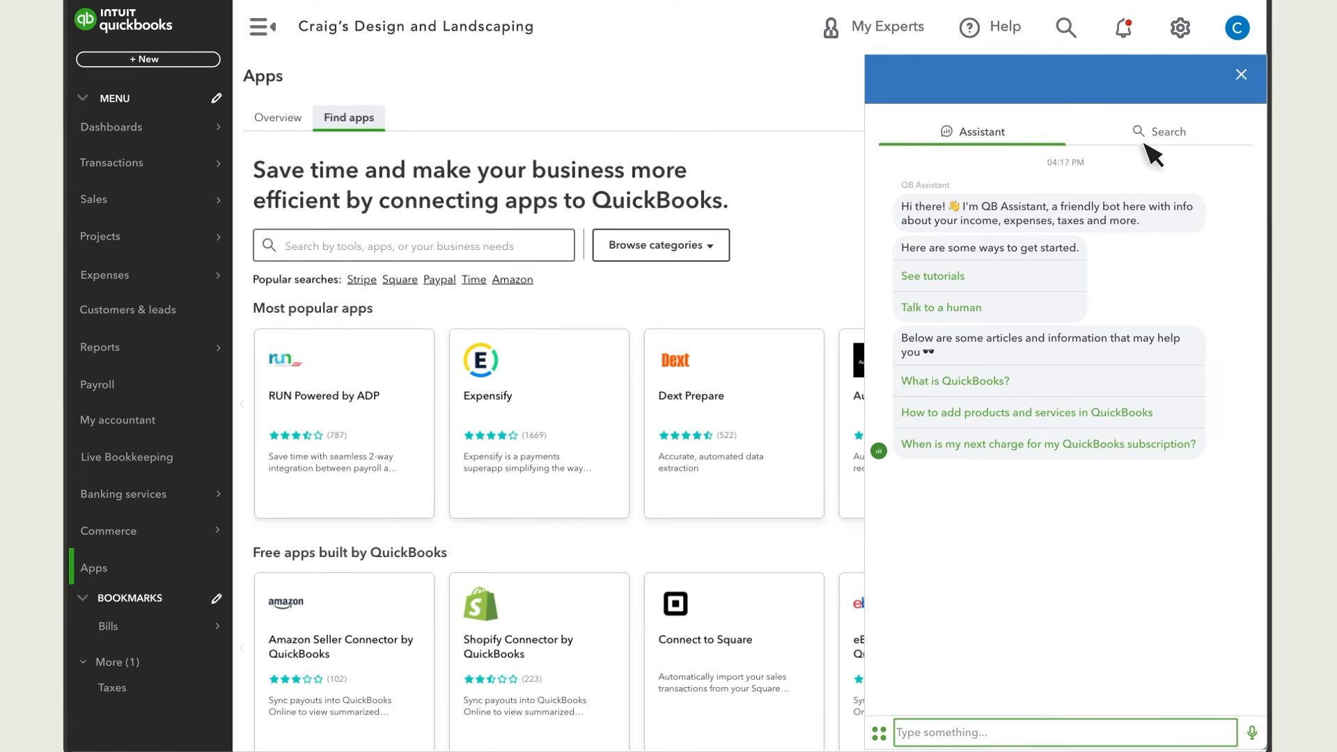
click(1170, 140)
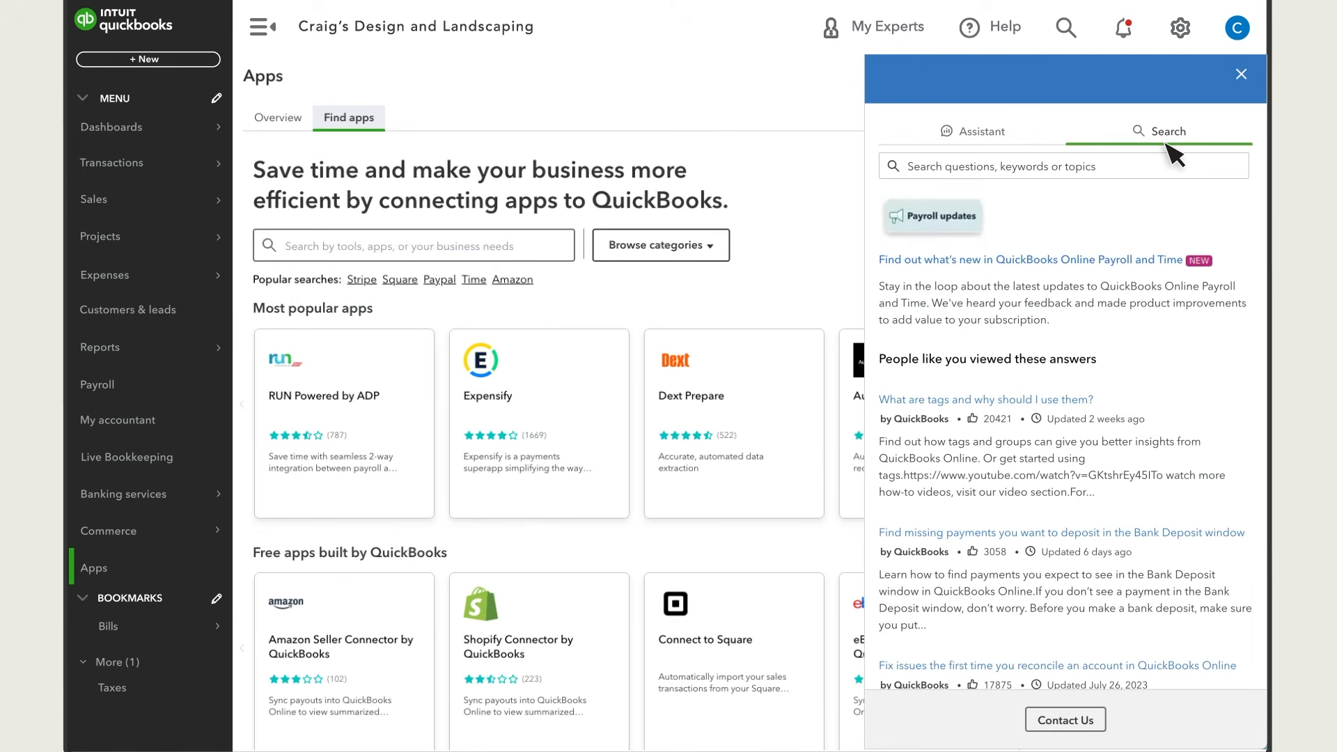